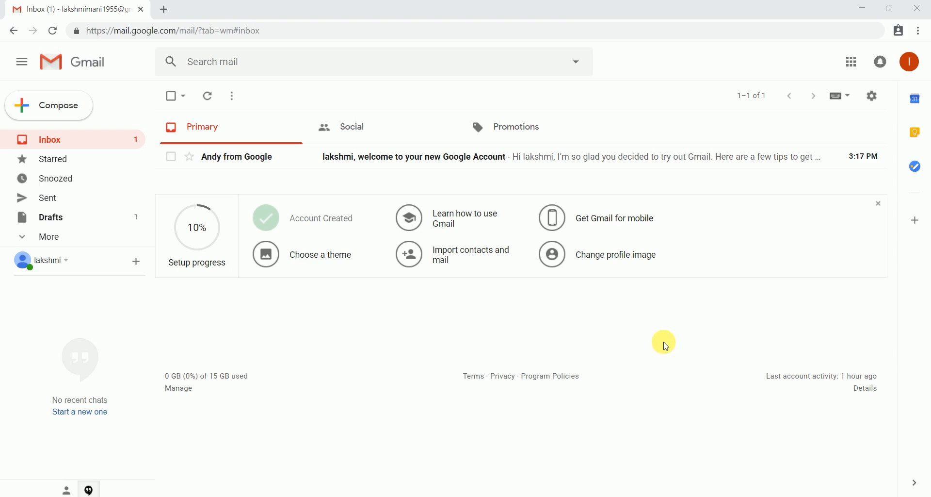
- Open Blogger from the full list of Google apps
left_click(855, 62)
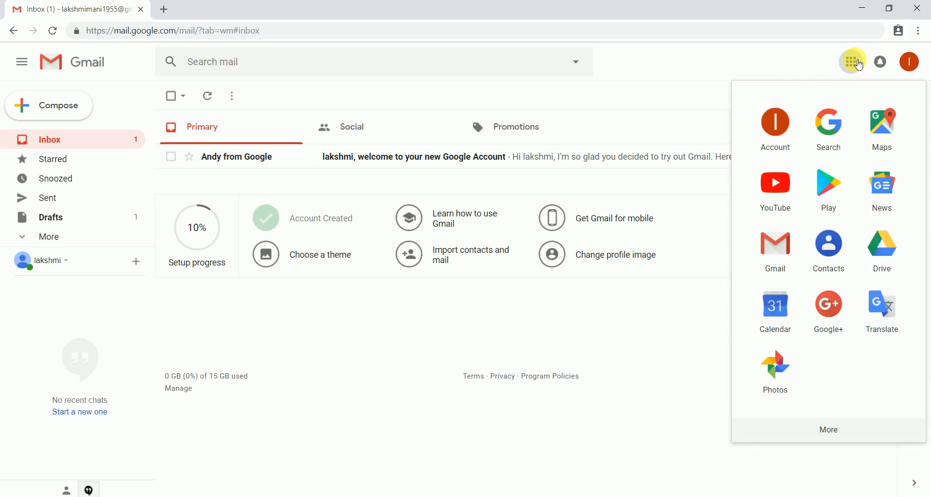
left_click(829, 432)
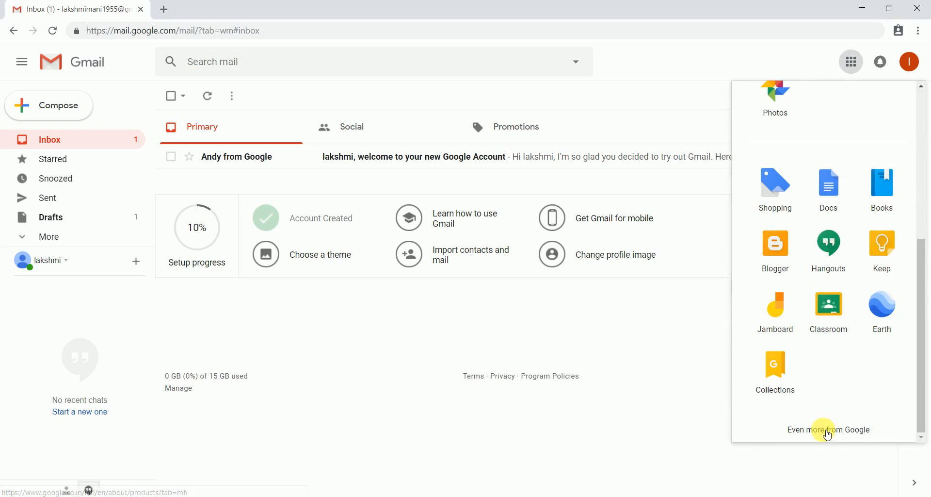
left_click(786, 256)
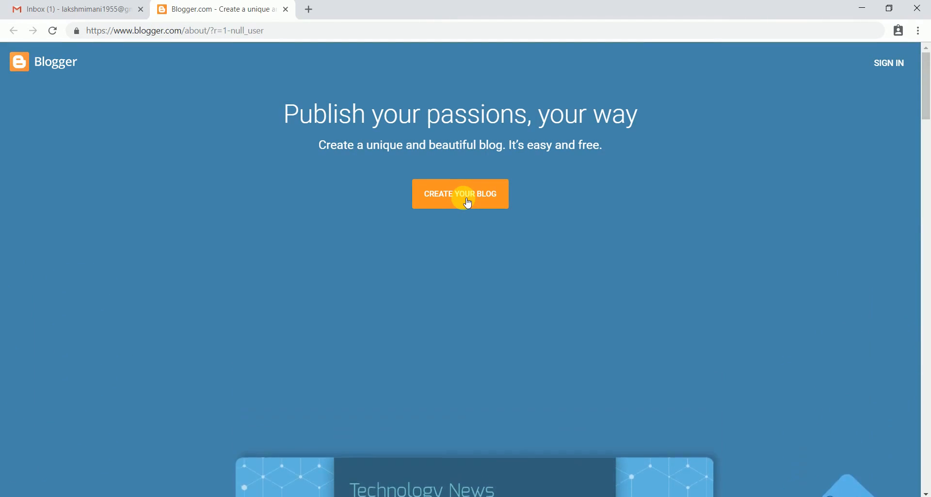
- Begin creating a blog and sign in with the listed Google account by entering the account password
left_click(468, 203)
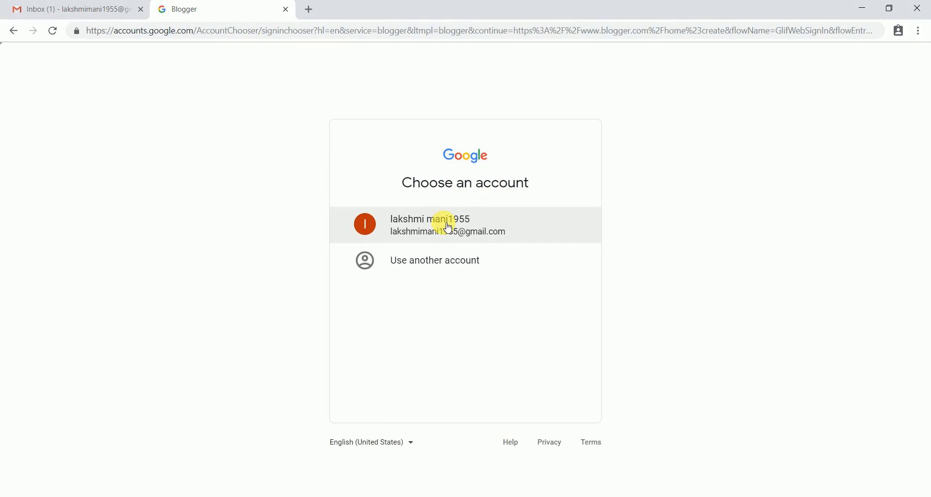
left_click(449, 228)
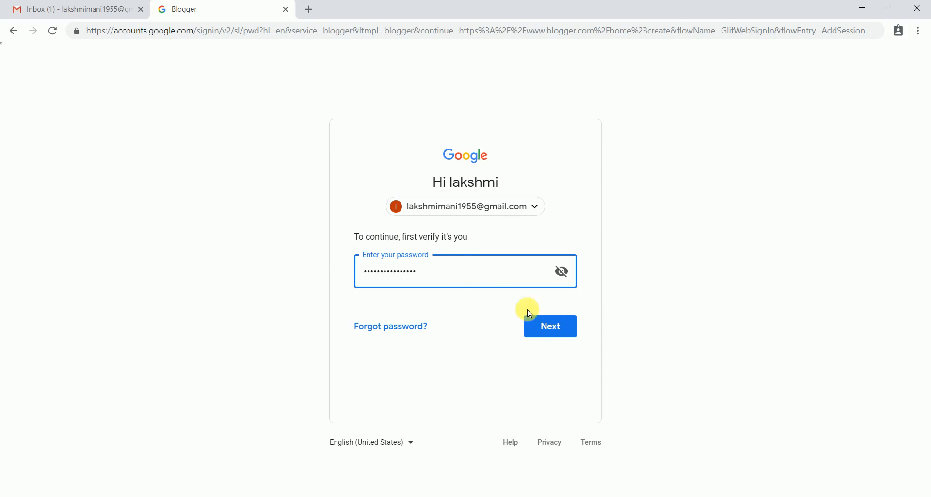
left_click(545, 326)
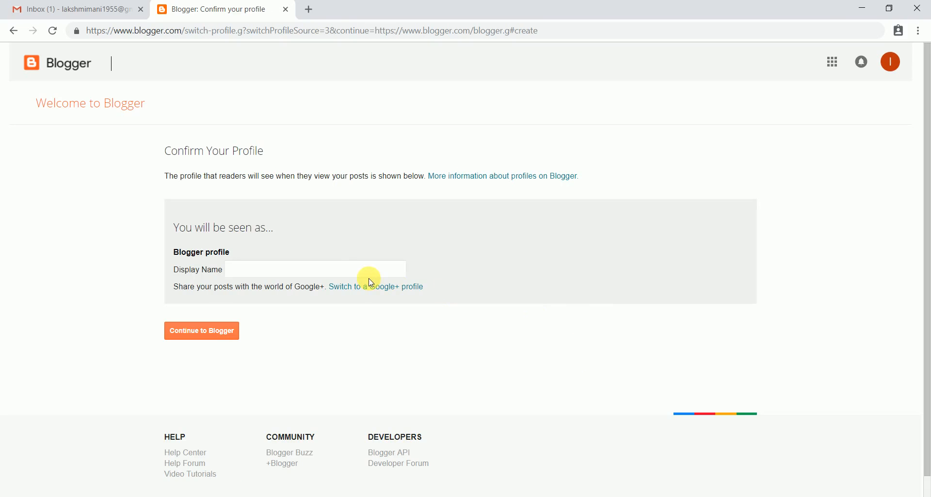
- Enter the owner's name as the Blogger profile display name and continue to Blogger
left_click(299, 274)
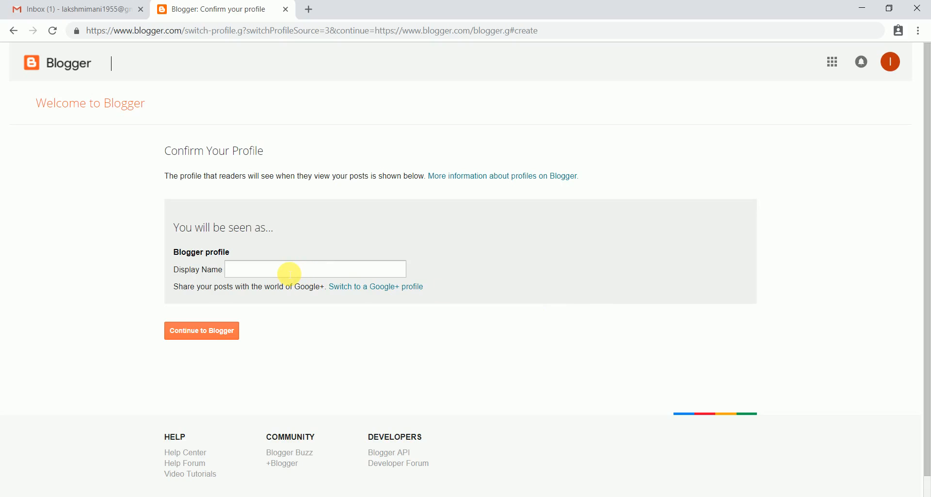
left_click(290, 274)
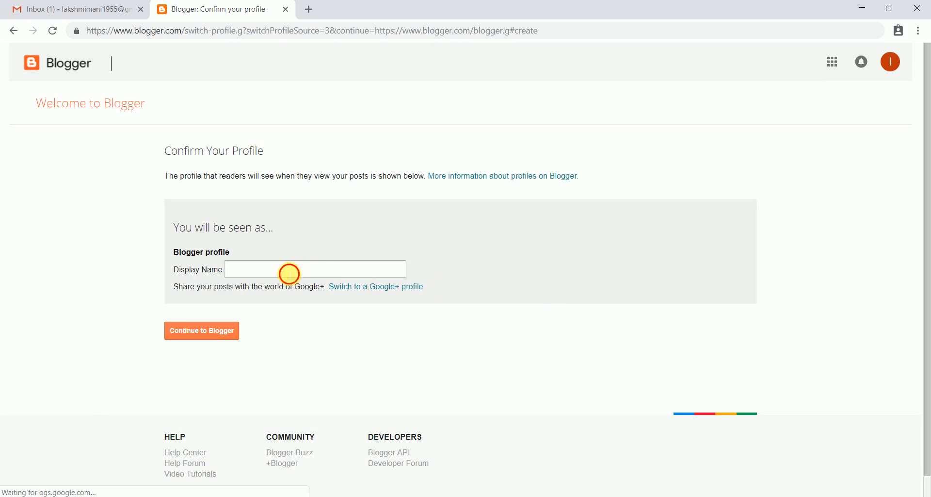
type("Laksh")
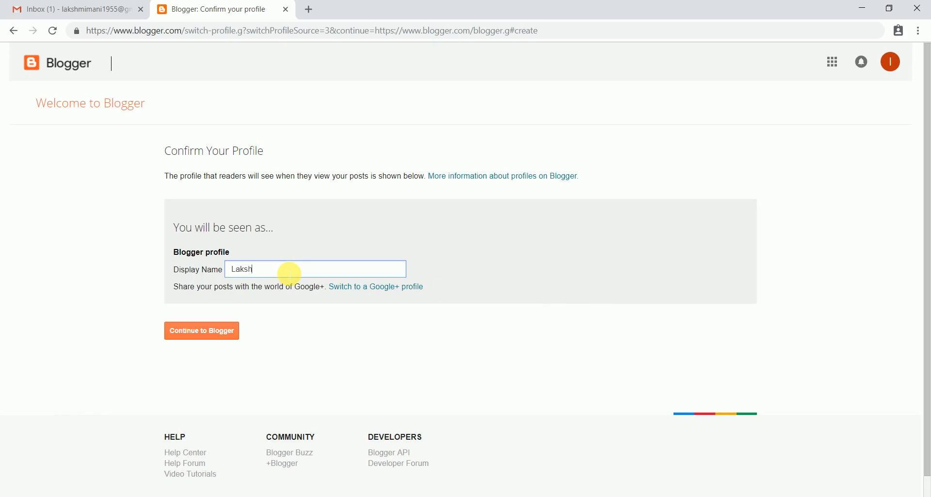
type("miMani")
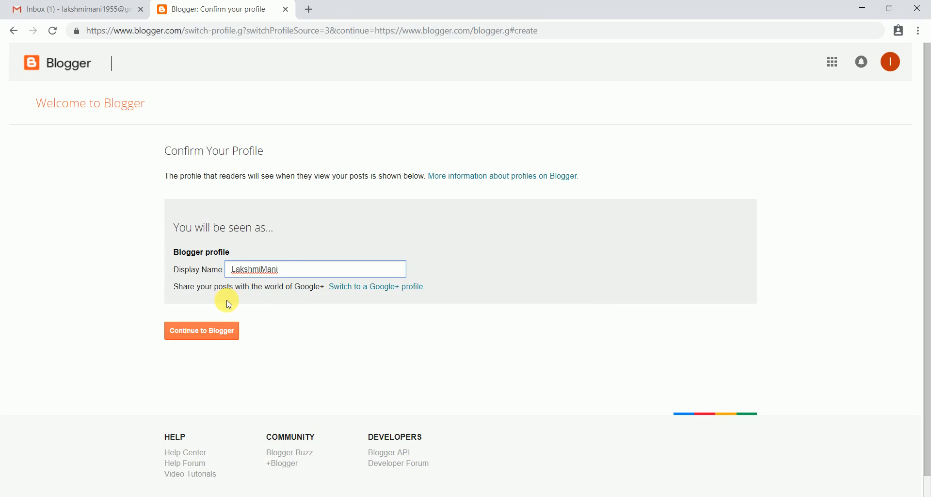
left_click(205, 331)
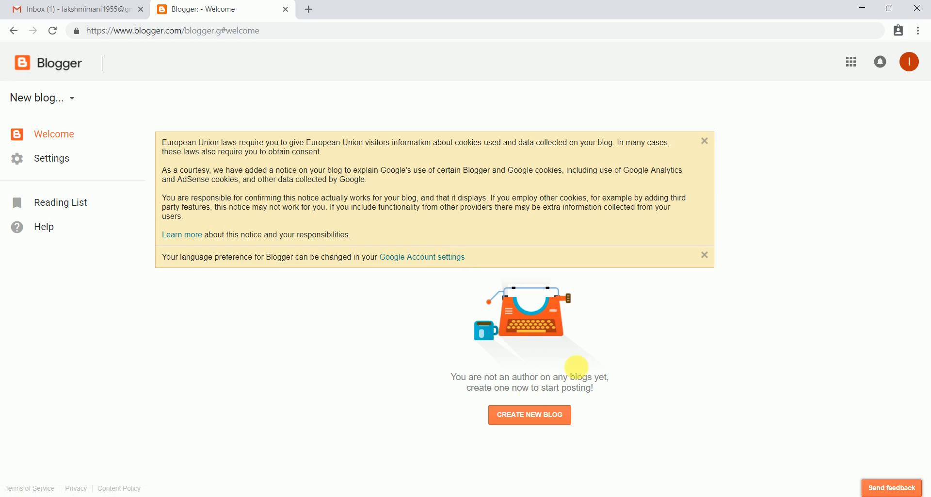
- Start creating a new blog and give it the title TamilNetwork
left_click(532, 420)
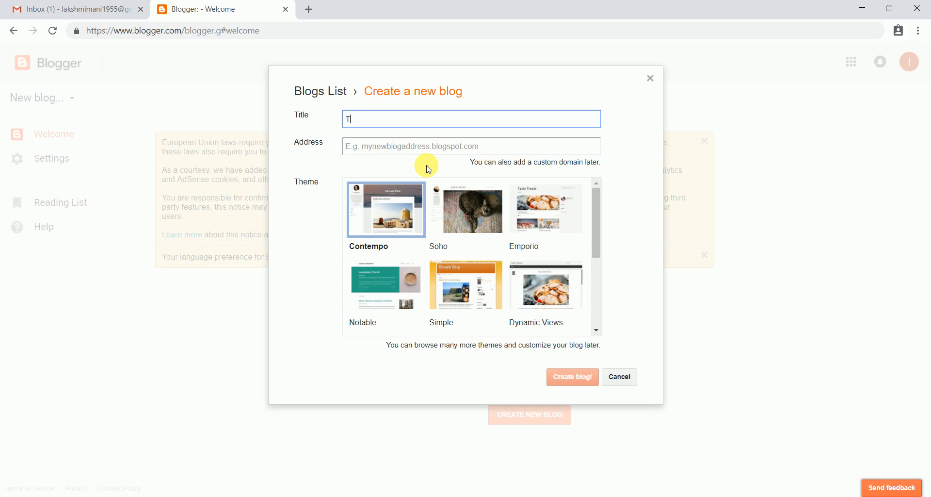
type("amilNetwork")
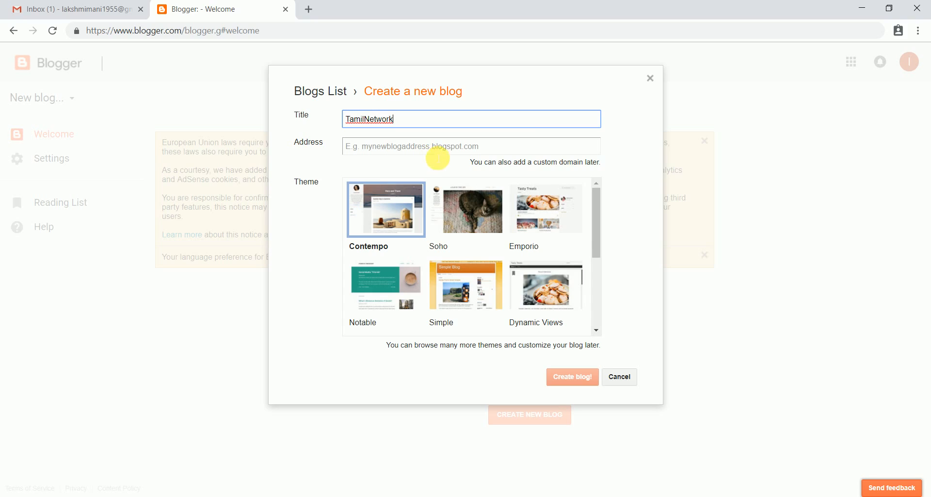
- Try to use tamilnetwork.blogspot.com as the address of the new blog
left_click(405, 151)
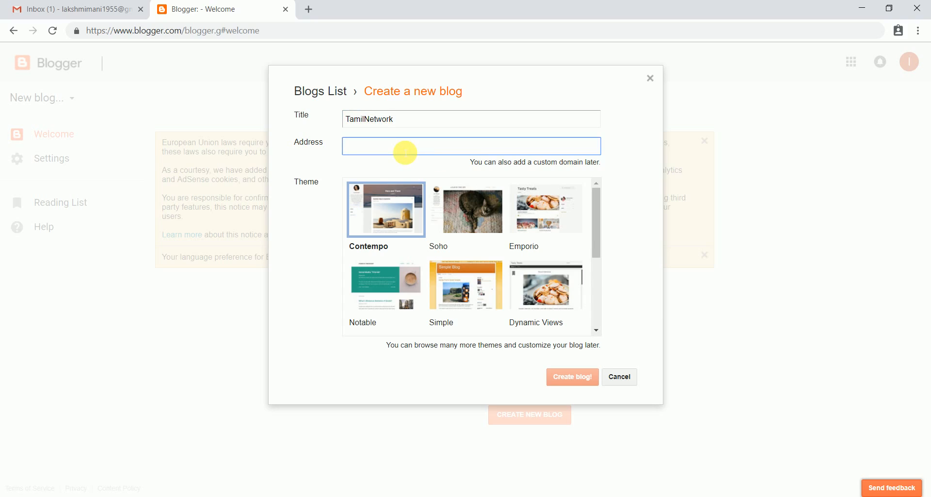
type("tamilne")
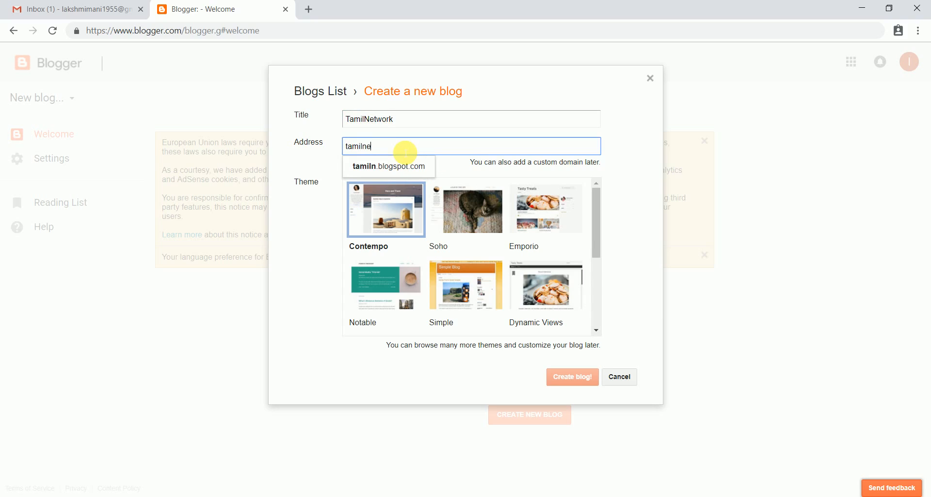
type("twork")
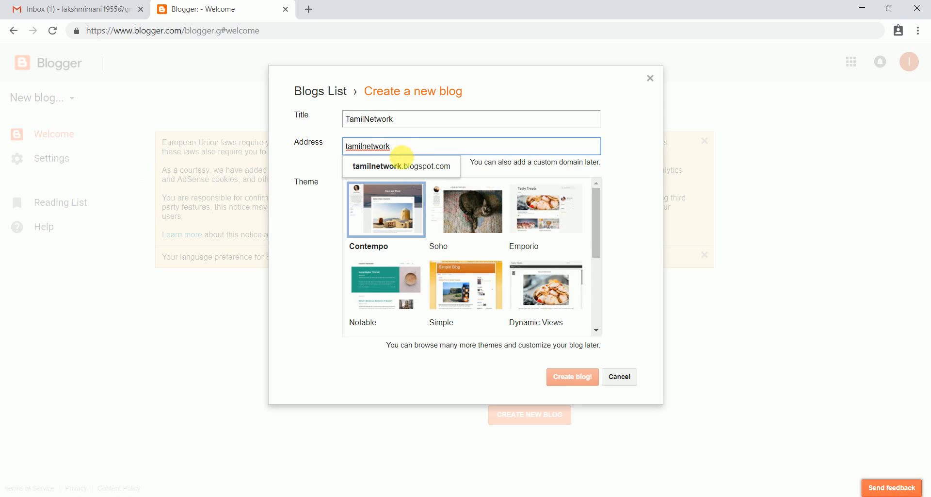
left_click(409, 167)
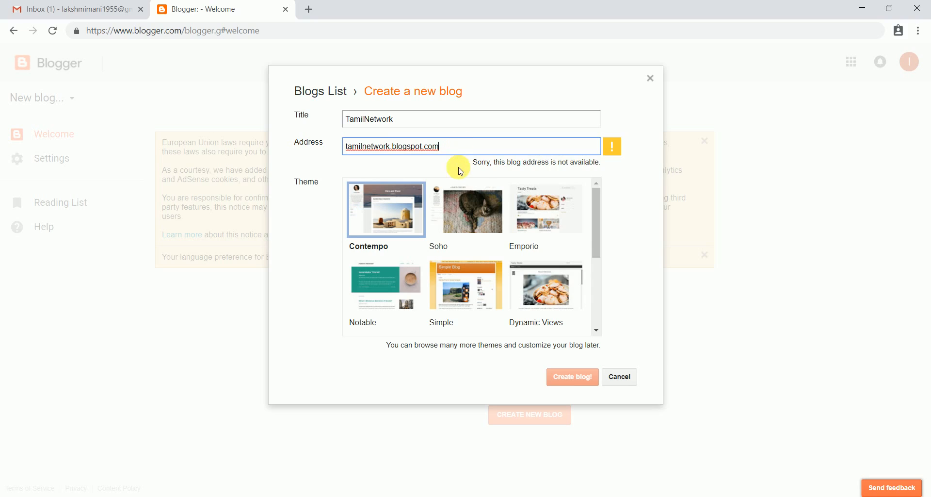
- Try themes such as Simple, Notable, Soho and Emporio, and select the Travel theme for the new blog
left_click_drag(600, 221, 576, 230)
left_click(466, 243)
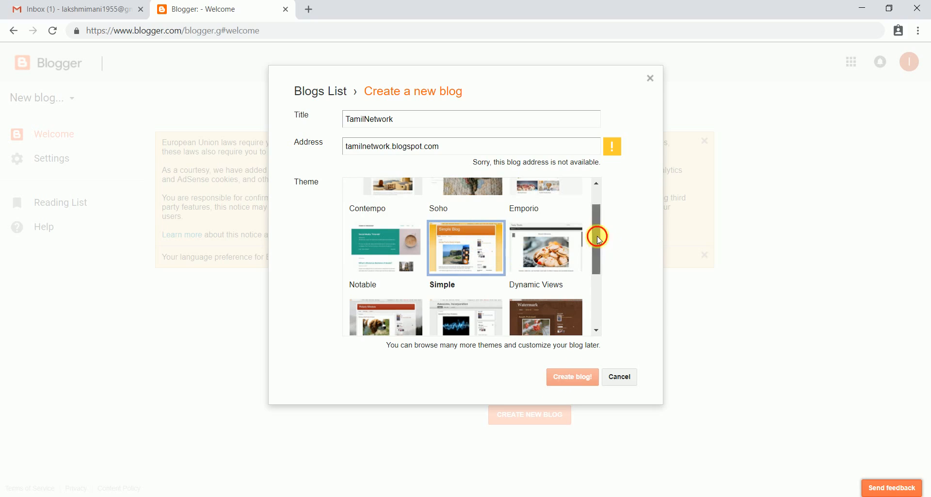
left_click_drag(600, 238, 601, 199)
scroll(592, 228, "down", 1)
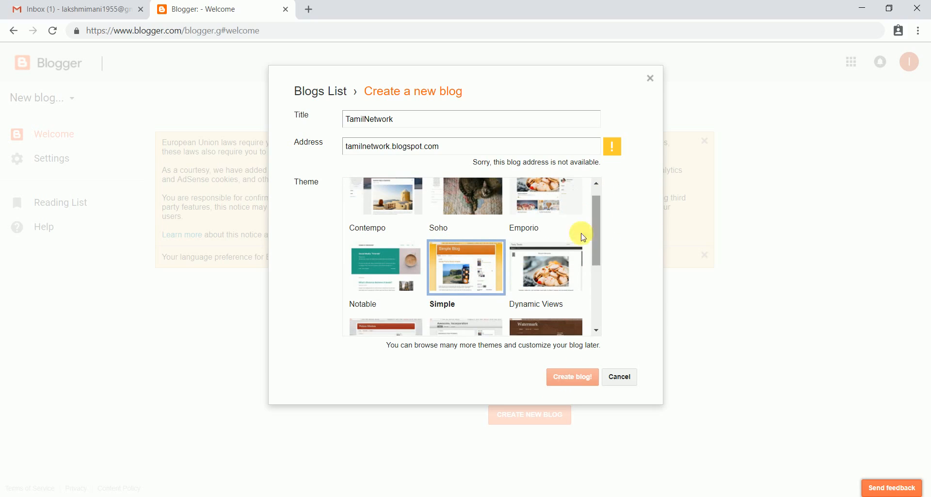
left_click(548, 263)
left_click(409, 252)
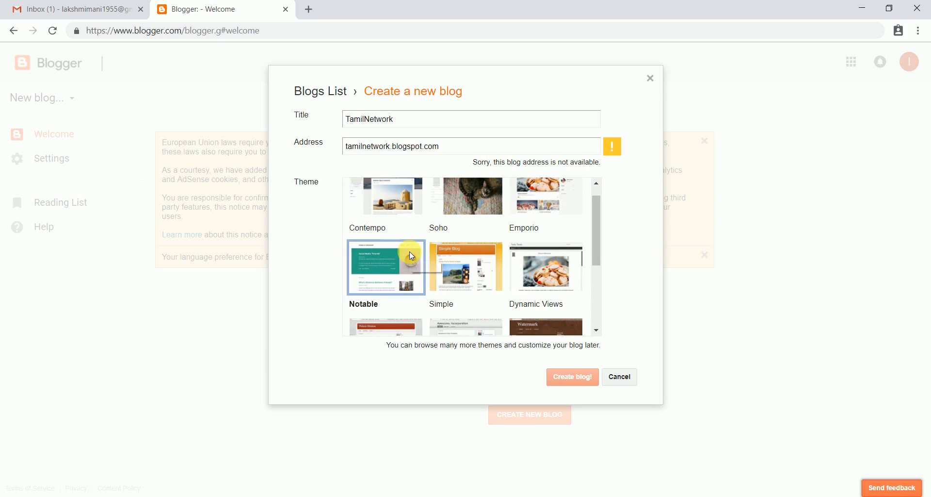
left_click(422, 202)
left_click(469, 199)
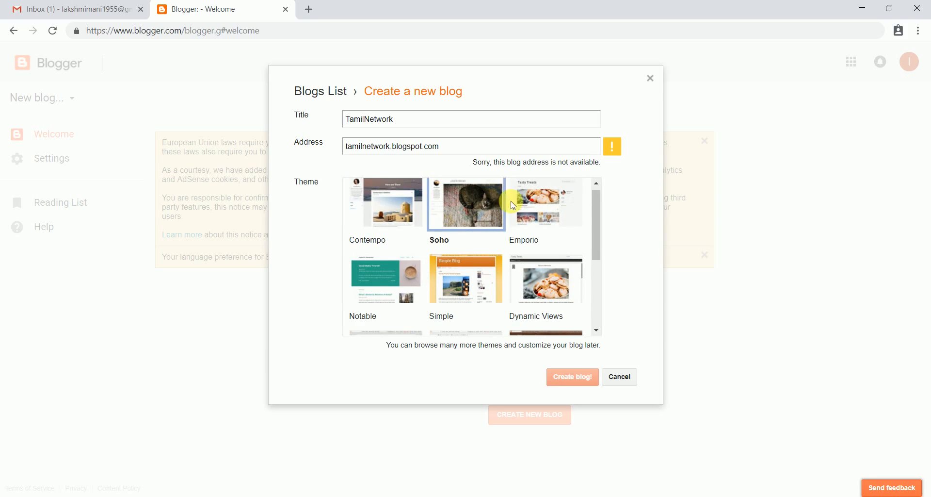
left_click(521, 201)
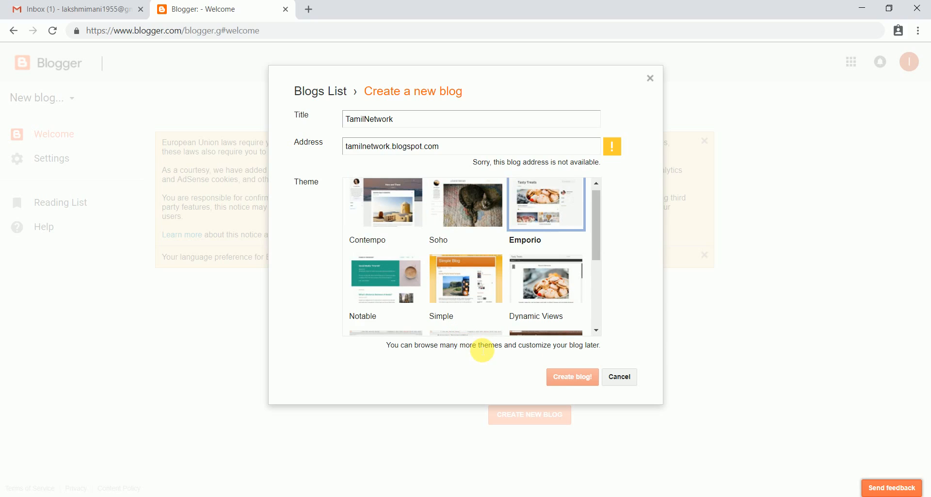
left_click_drag(597, 246, 596, 322)
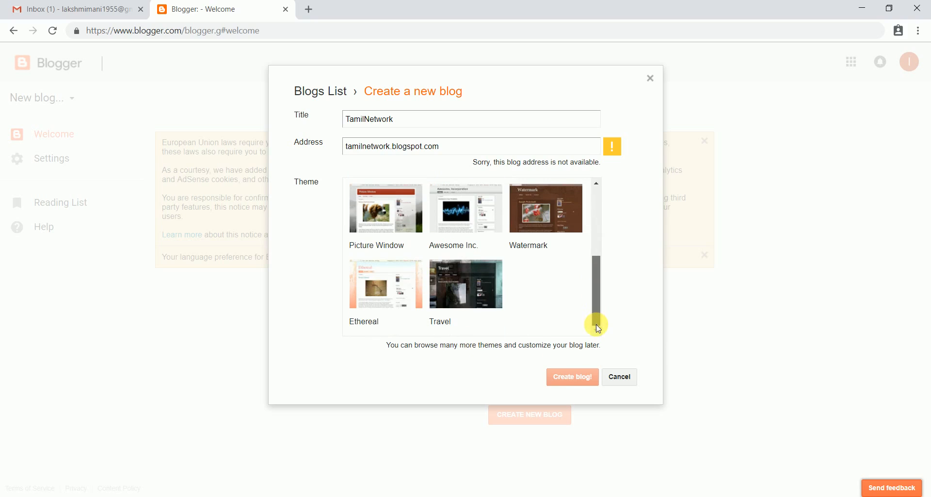
left_click(479, 302)
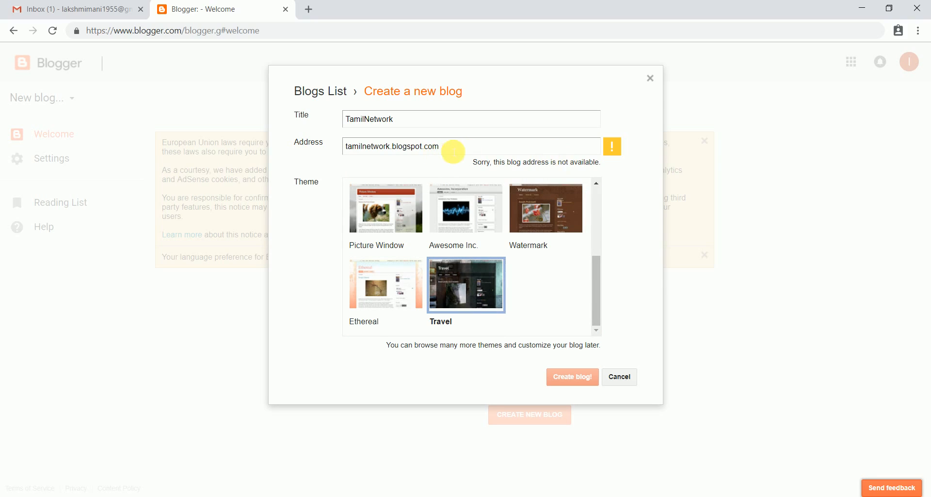
- Try to use tamilnetwork123.blogspot.com as the blog address instead
left_click(453, 150)
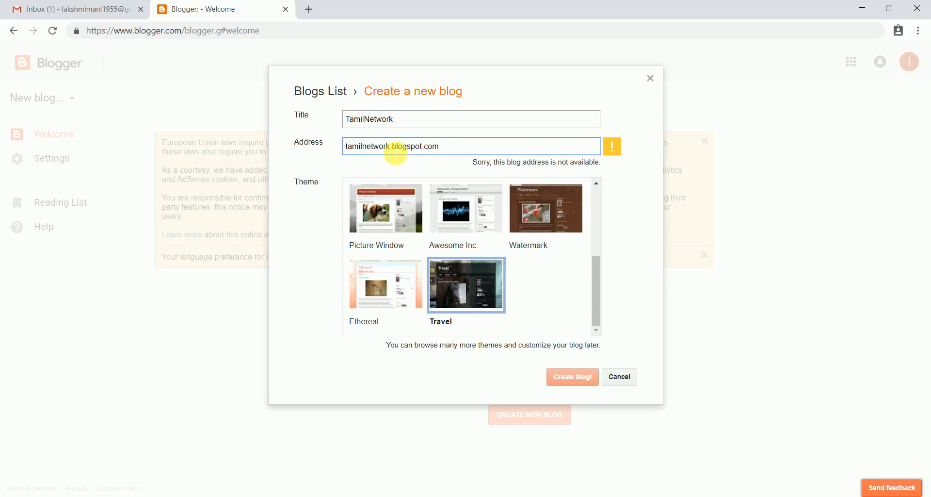
type("123")
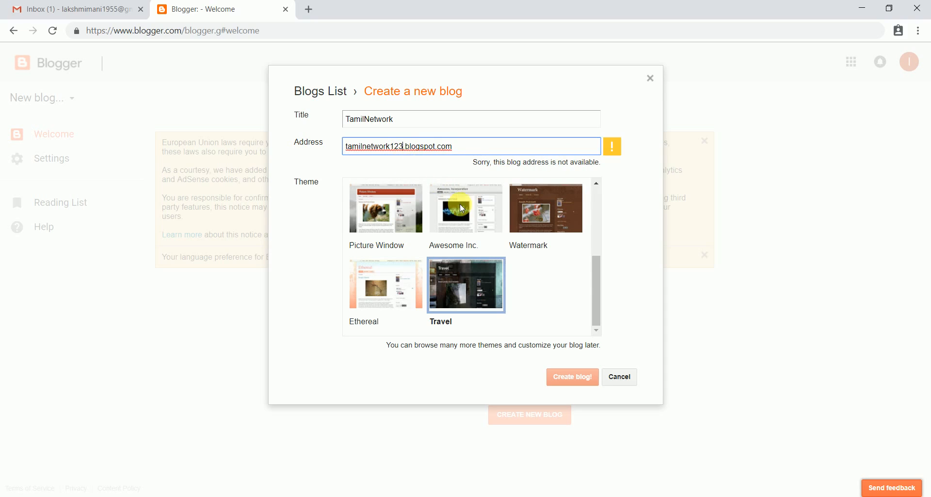
left_click(596, 216)
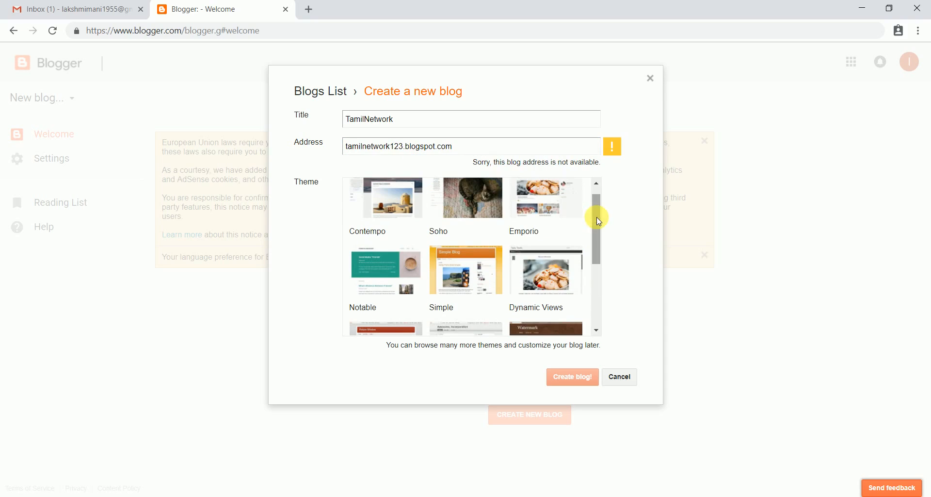
left_click(392, 147)
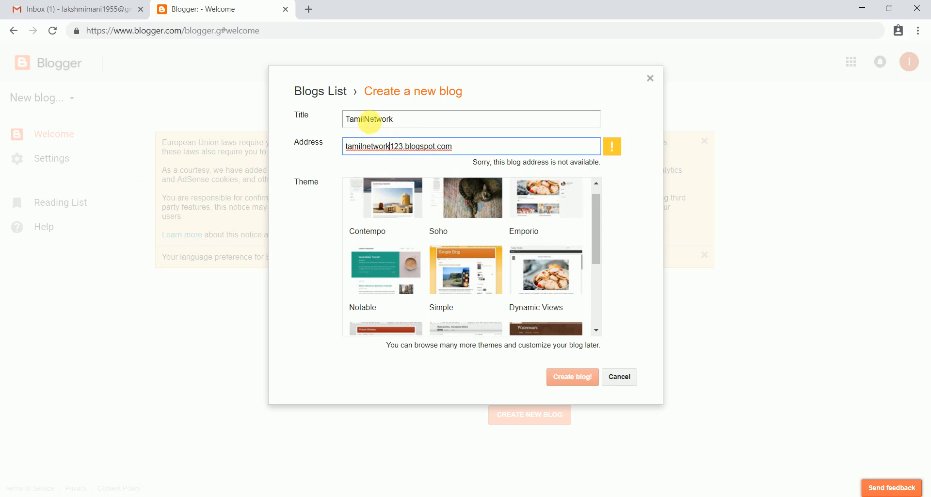
- Extend the blog title to TamilNetworktheme and set the address to tamilnetworktheme.blogspot.com
left_click(406, 119)
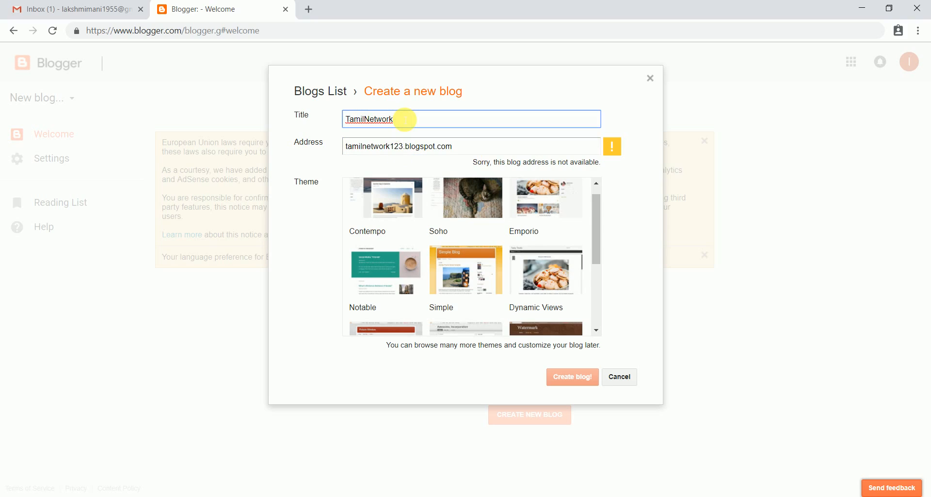
type("theme")
key("Tab")
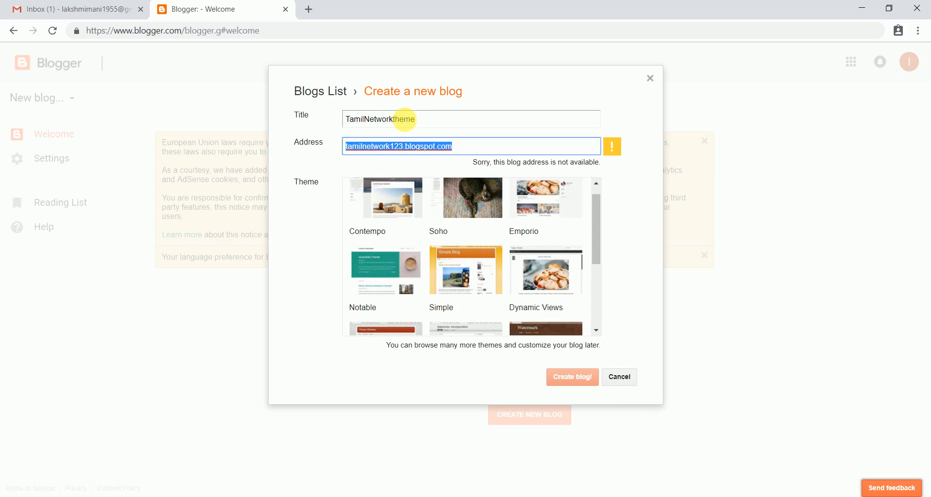
type("tamil")
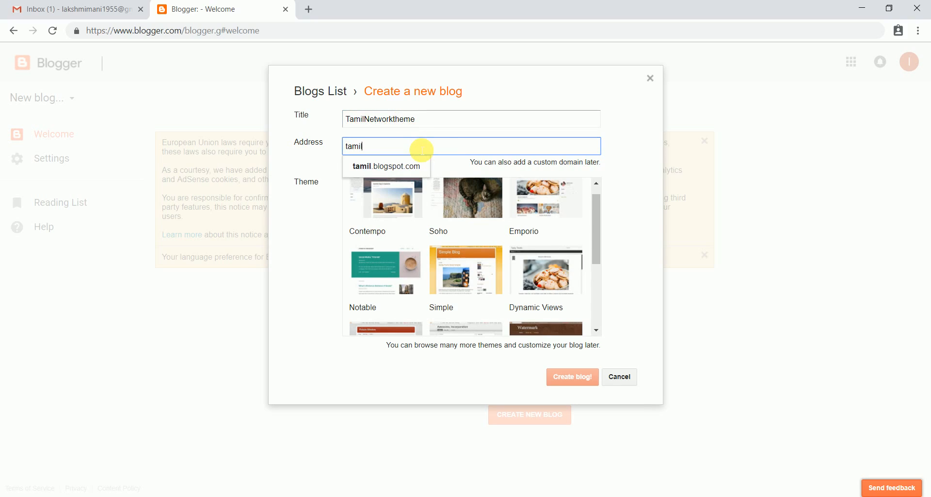
type("networkt")
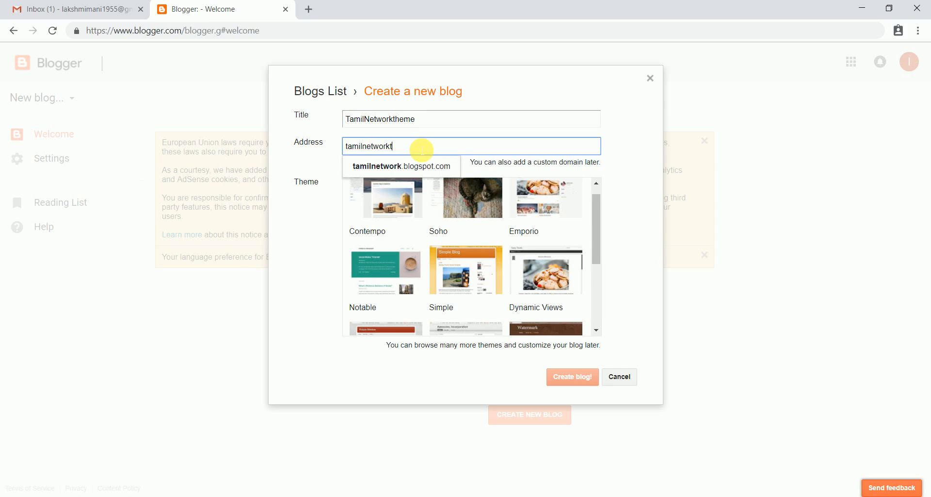
type("he")
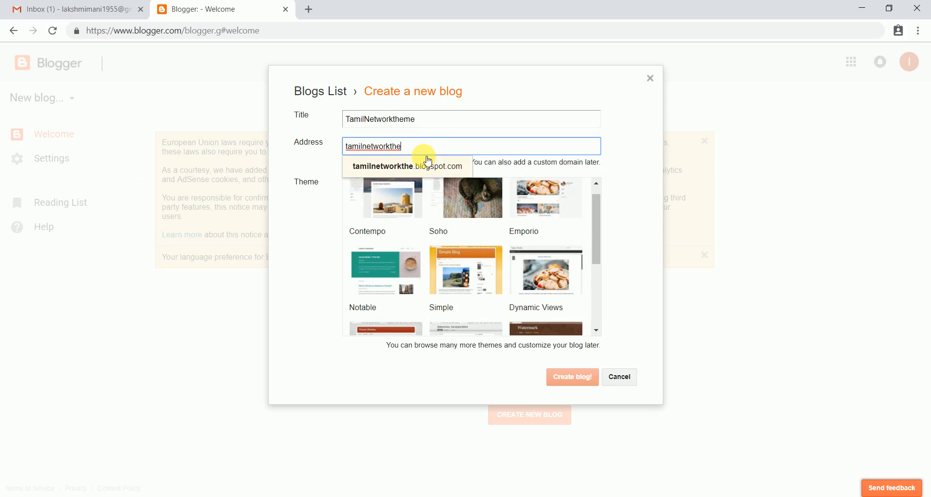
type("me")
left_click(427, 167)
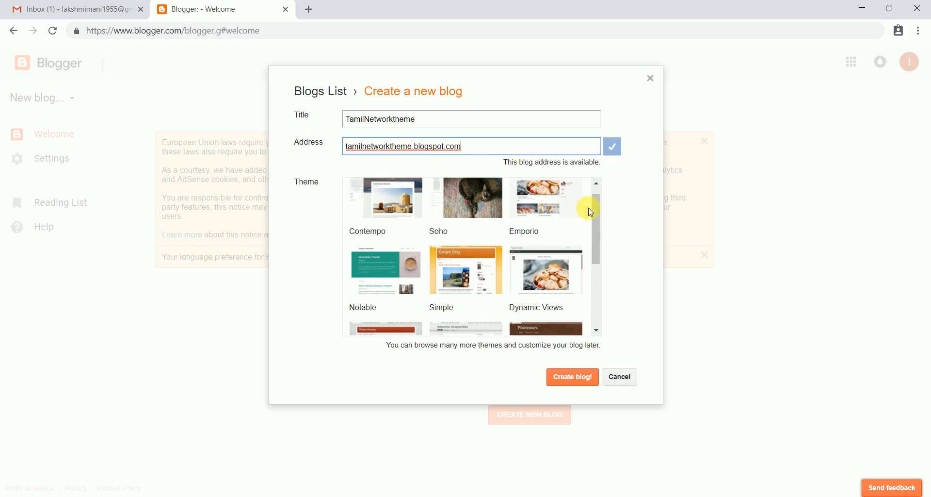
mouse_move(596, 209)
left_mouse_down()
mouse_move(605, 249)
mouse_move(615, 182)
mouse_move(605, 224)
left_mouse_up()
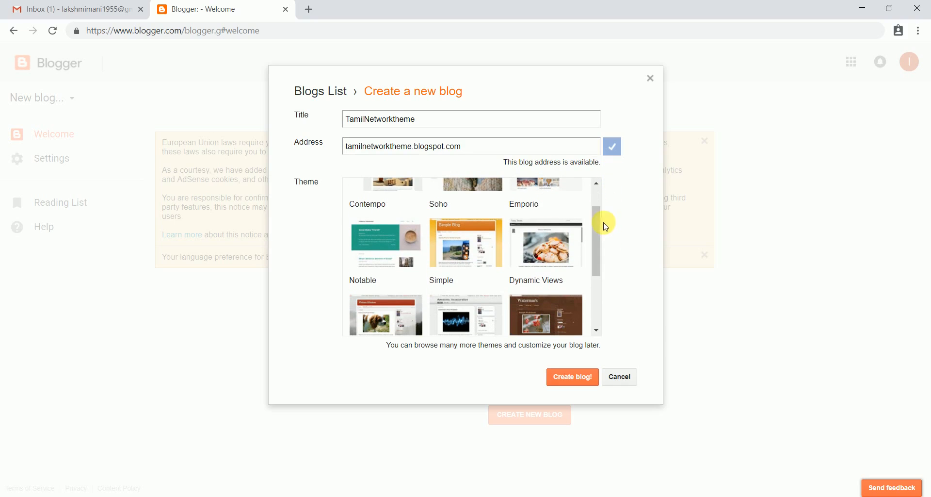
- Choose the Simple theme, create the TamilNetworktheme blog and decline the offer of a Google Domains name
left_click(481, 251)
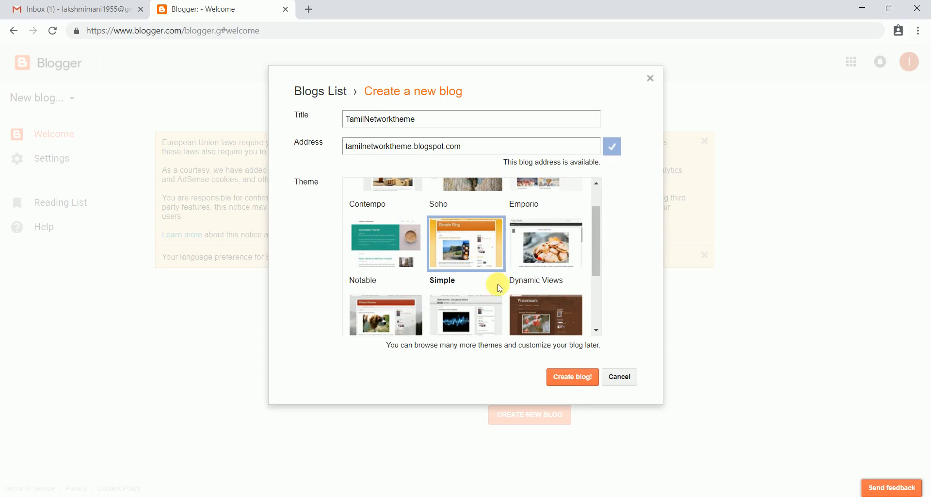
left_click(585, 381)
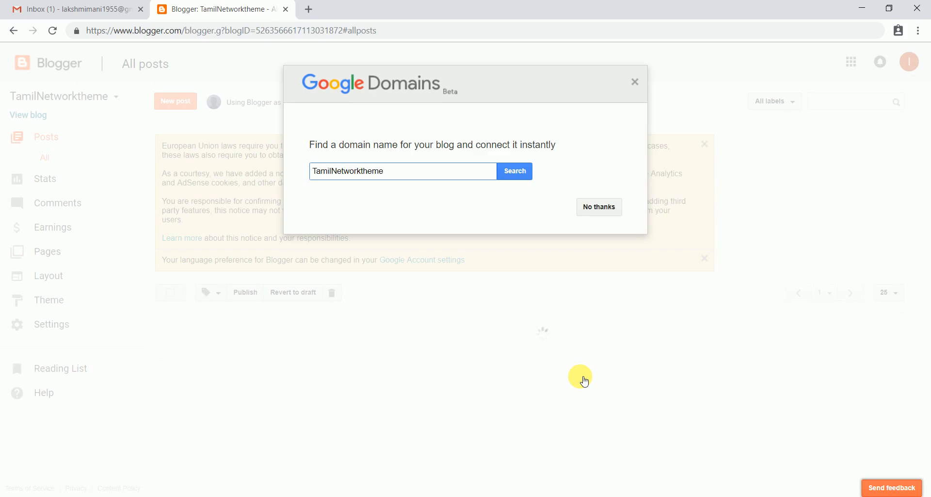
left_click(589, 208)
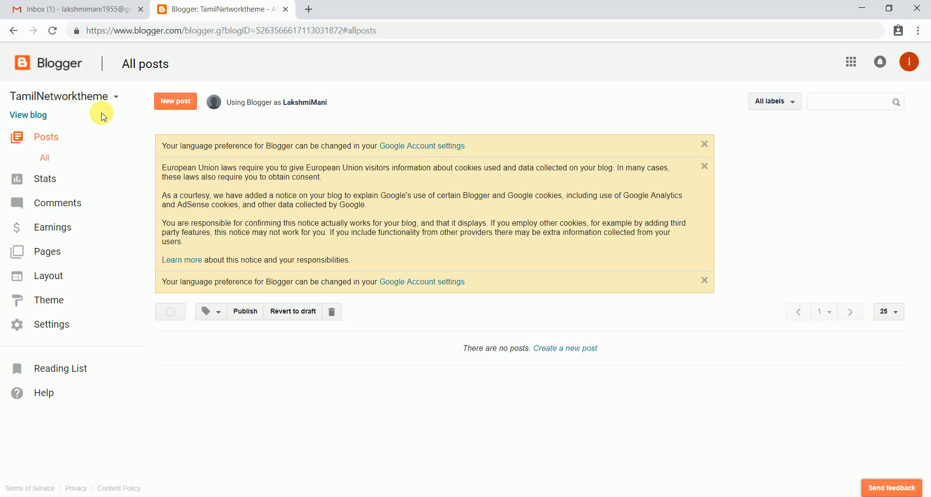
- Look at the blank post editor from the blog's posts section and return to the list of all posts
left_click(59, 140)
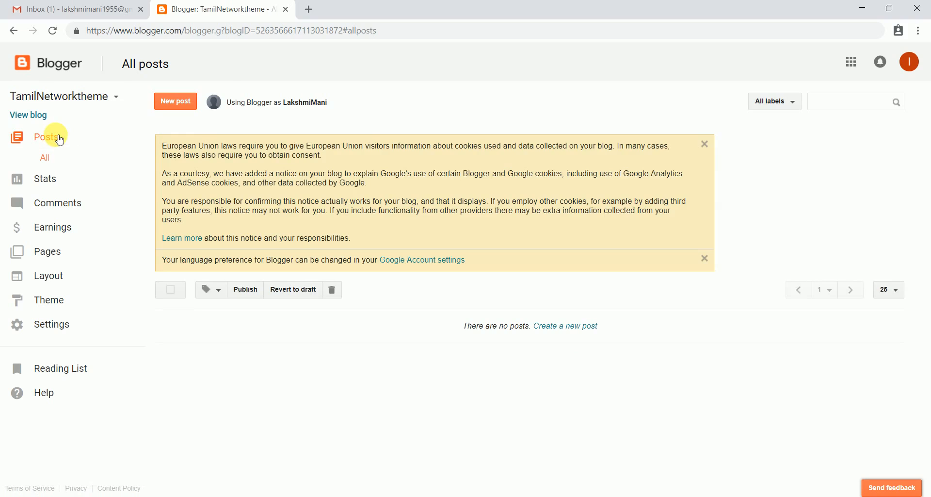
left_click(190, 103)
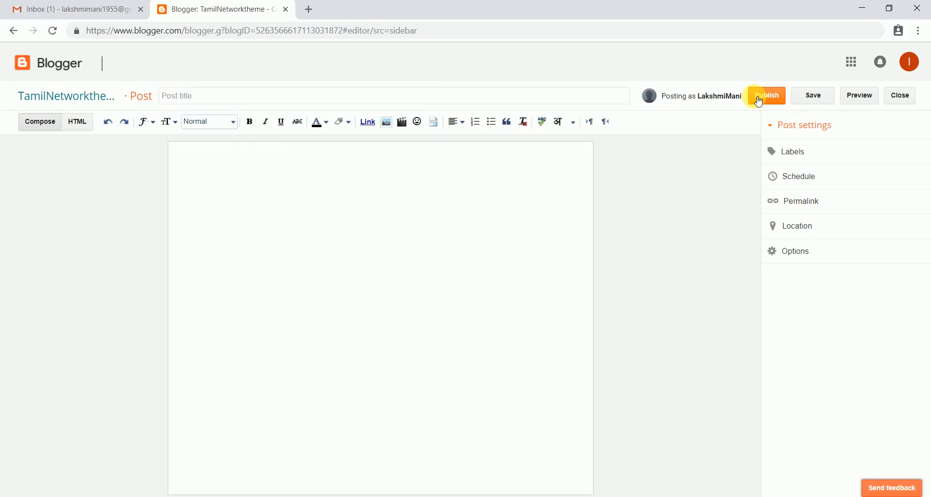
left_click(13, 31)
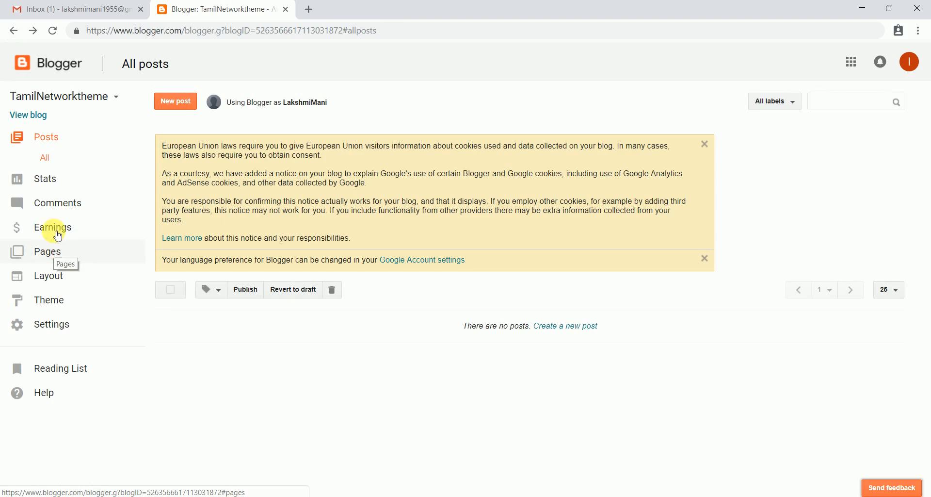
- View the published blog and examine its header title and the About Me section with the profile name
left_click(45, 121)
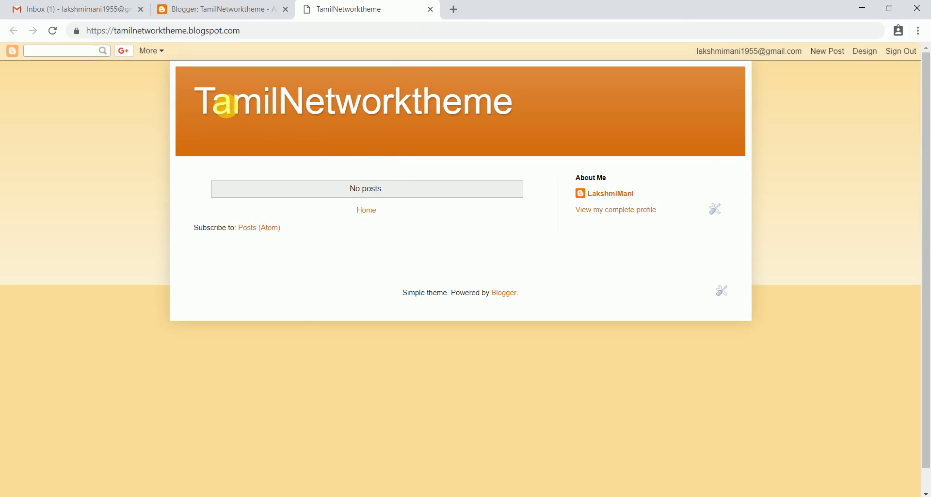
left_click_drag(213, 99, 501, 121)
left_click(535, 115)
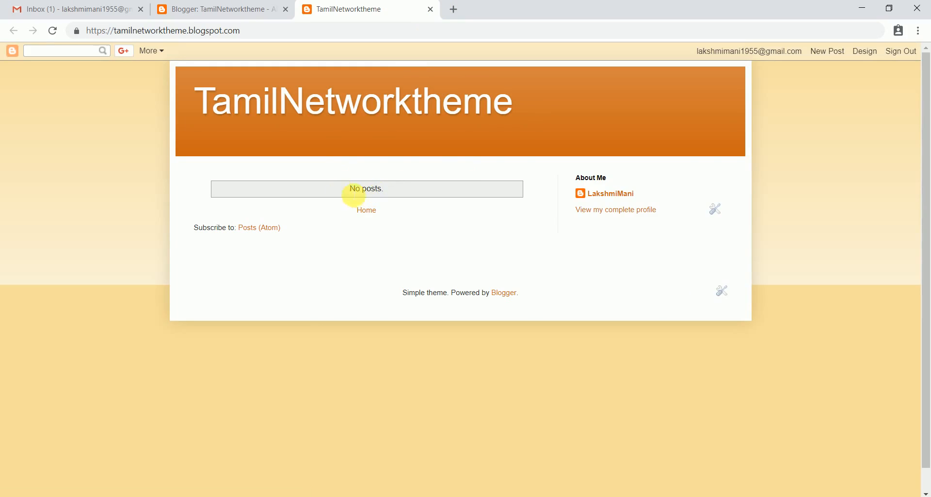
left_click_drag(624, 178, 567, 177)
left_click(648, 193)
left_click_drag(648, 193, 604, 188)
left_click(617, 217)
- Open a new post from the blog's dashboard, check the published blog's web address, and place the cursor in the post body
left_click(248, 6)
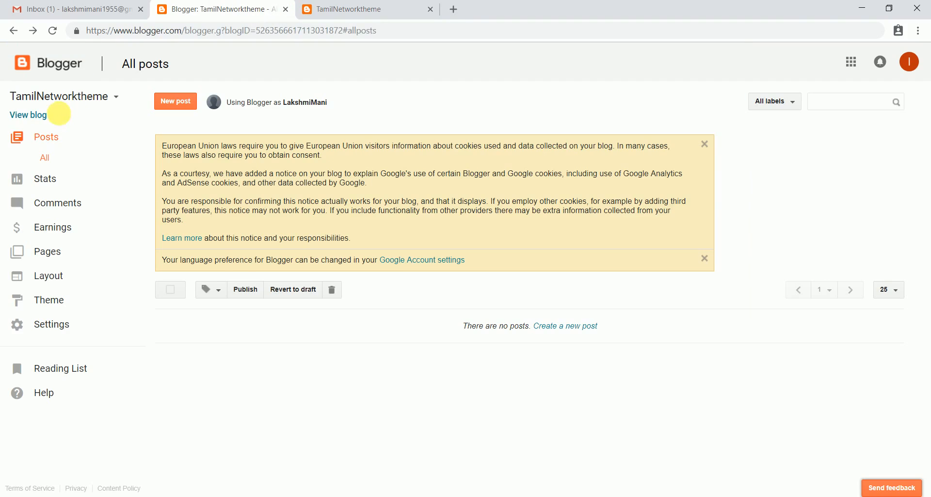
left_click(176, 107)
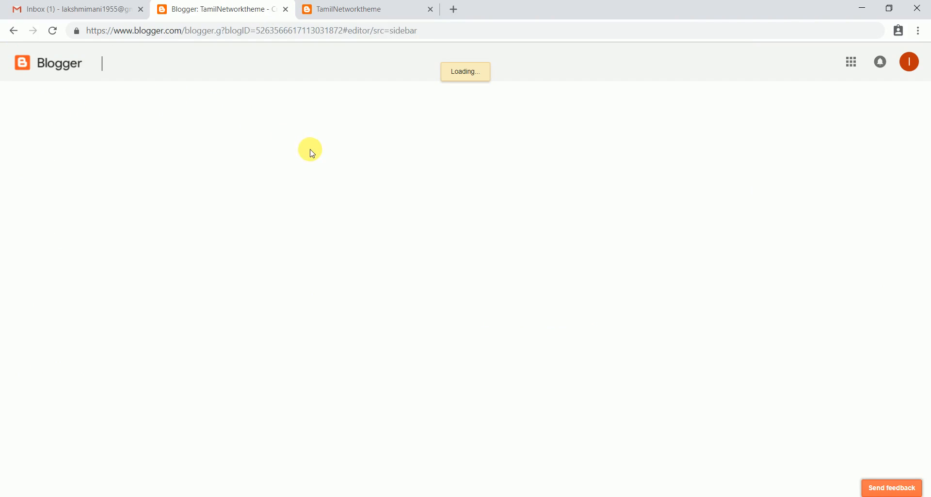
left_click(379, 10)
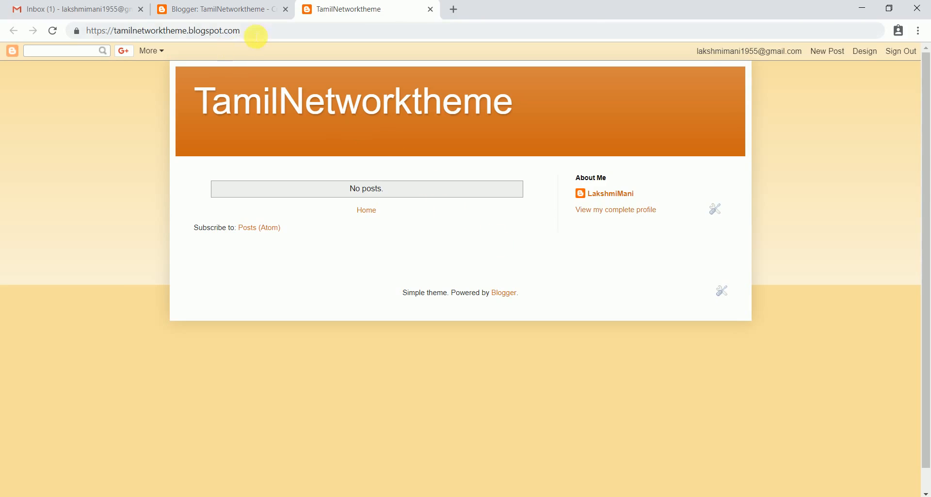
left_click(257, 34)
left_click(259, 33)
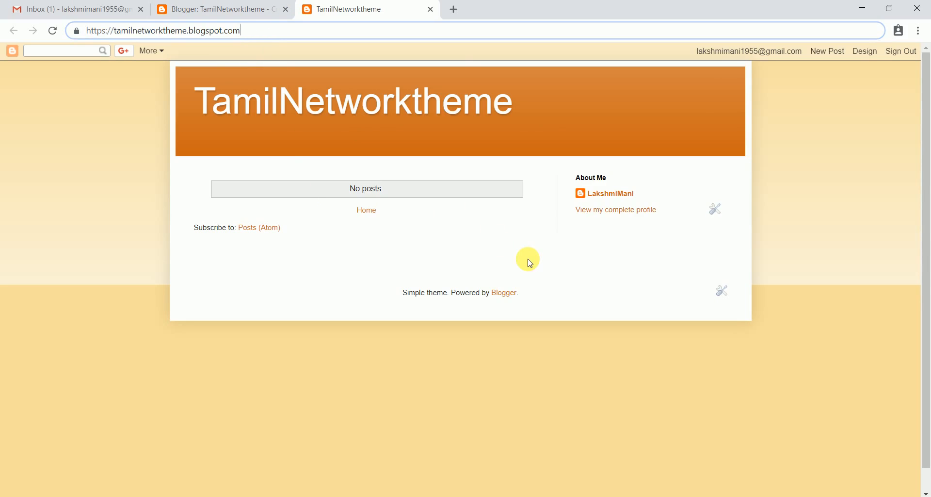
left_click(257, 7)
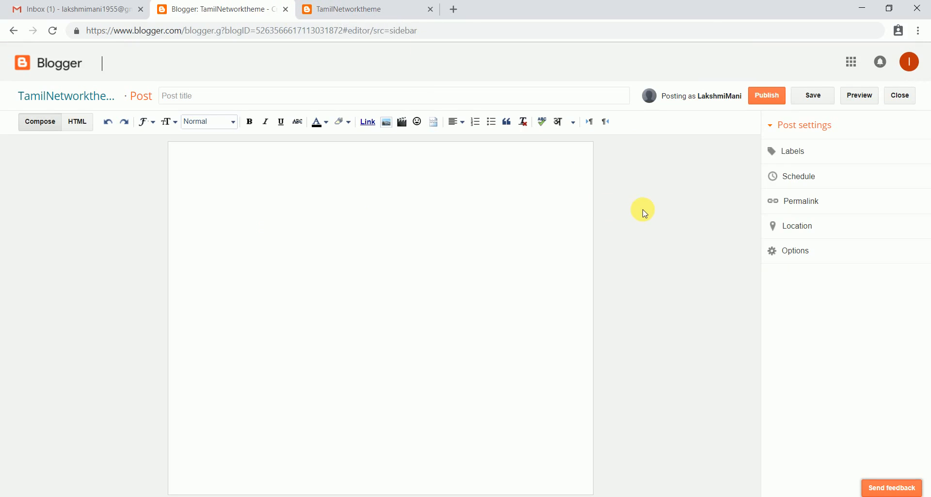
left_click(533, 200)
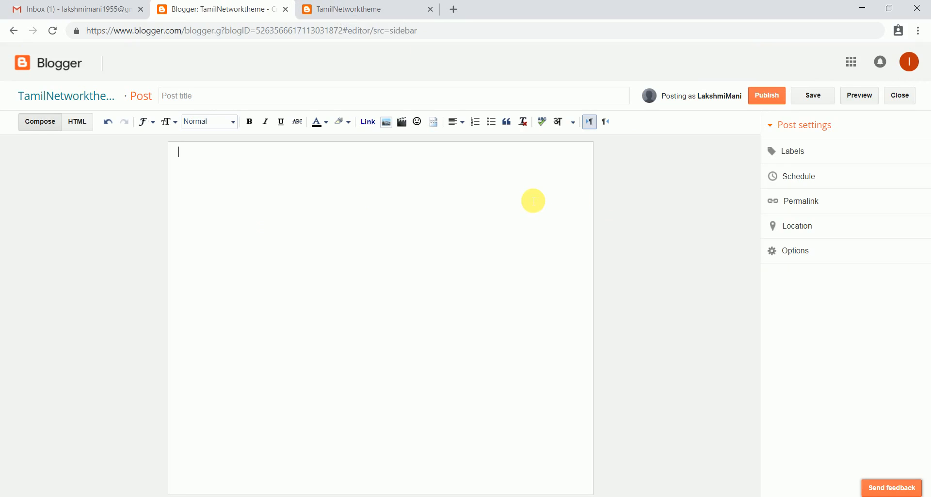